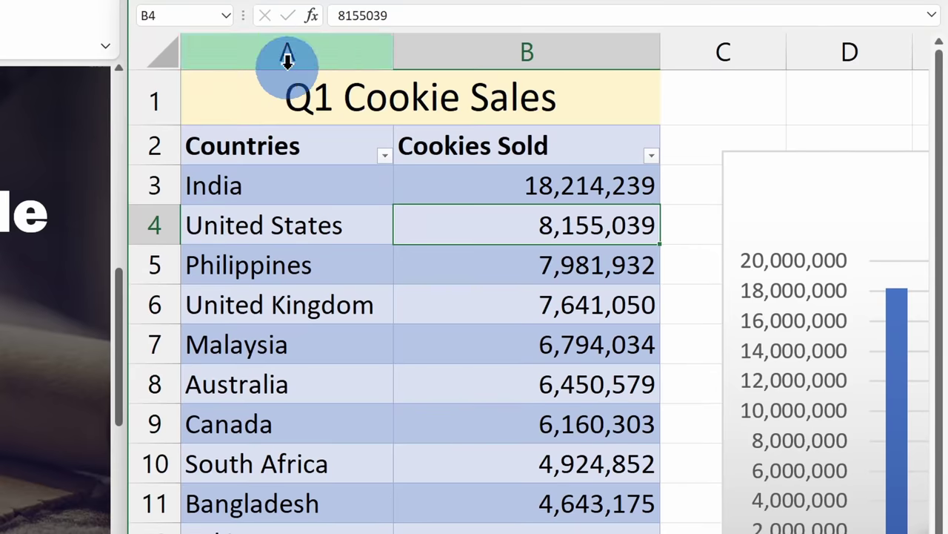
# Step: Enlarge the pasted table, then go to slide 3, Cookie Sales Chart
pyautogui.click(285, 92)
pyautogui.hotkey('ctrl', 'pagedown')
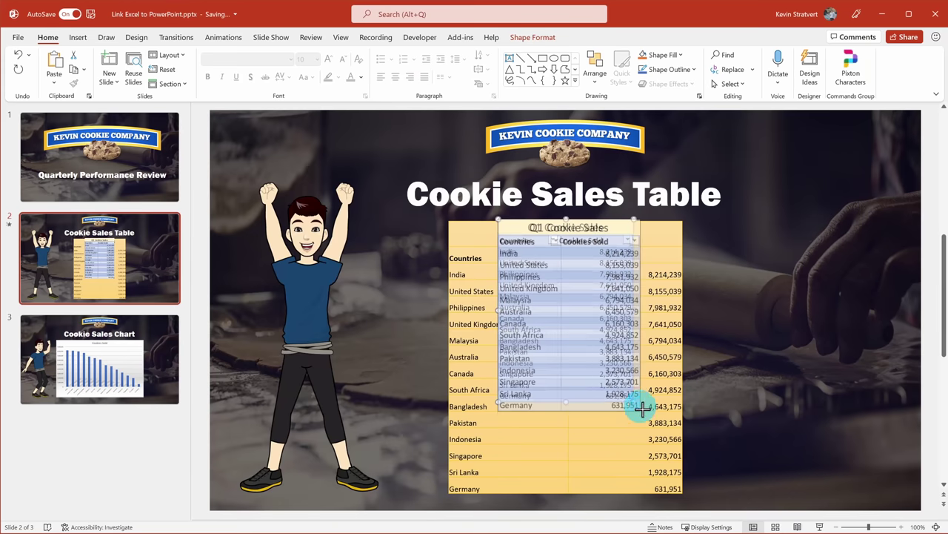
pyautogui.moveTo(642, 397); pyautogui.dragTo(713, 498)
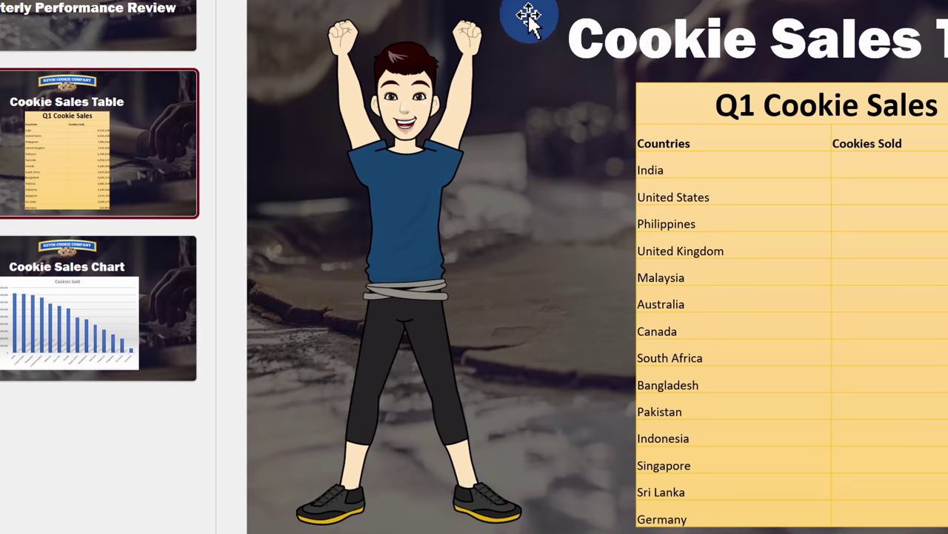
pyautogui.click(85, 307)
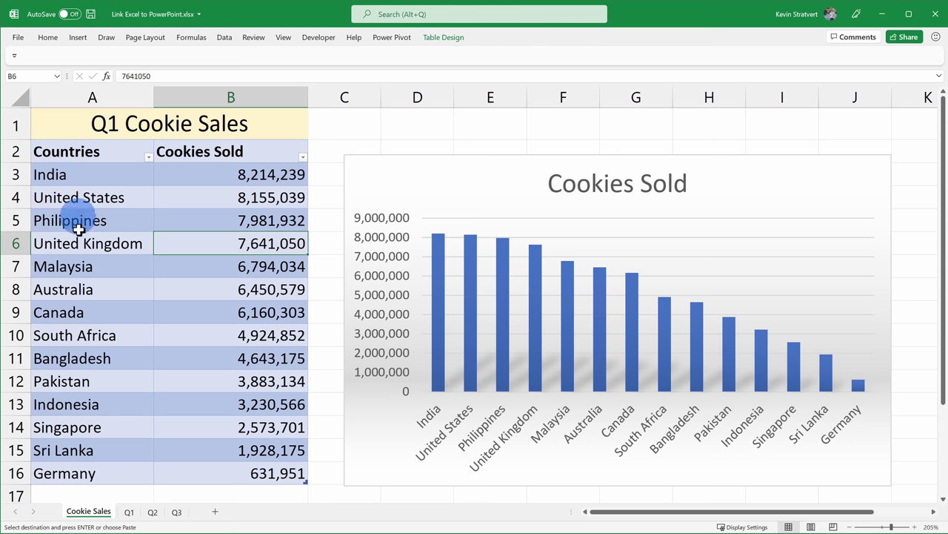
# Step: Select the Q1 Cookie Sales range B16 back to A1 for copying
pyautogui.moveTo(268, 471); pyautogui.dragTo(78, 123)
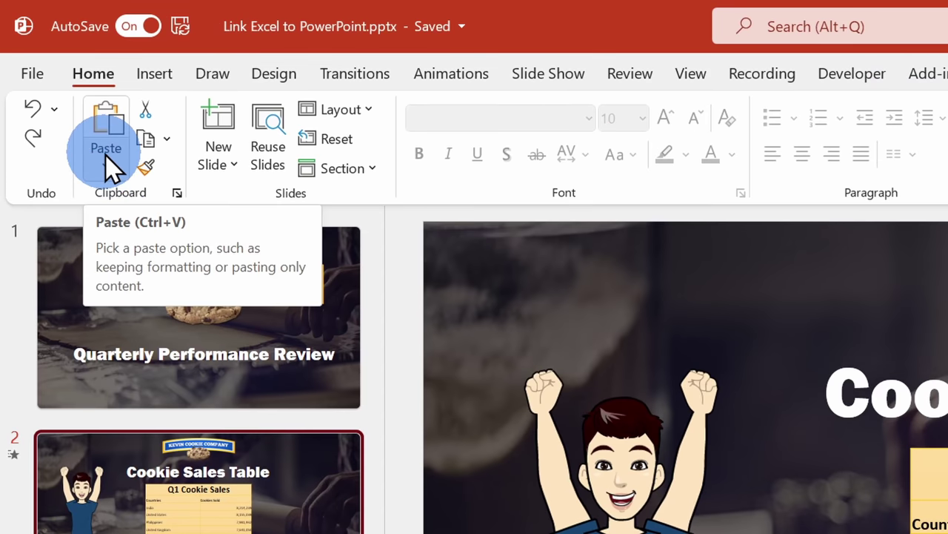
# Step: Paste-link the table as a Microsoft Excel Worksheet Object and enlarge it over the old table
pyautogui.click(108, 157)
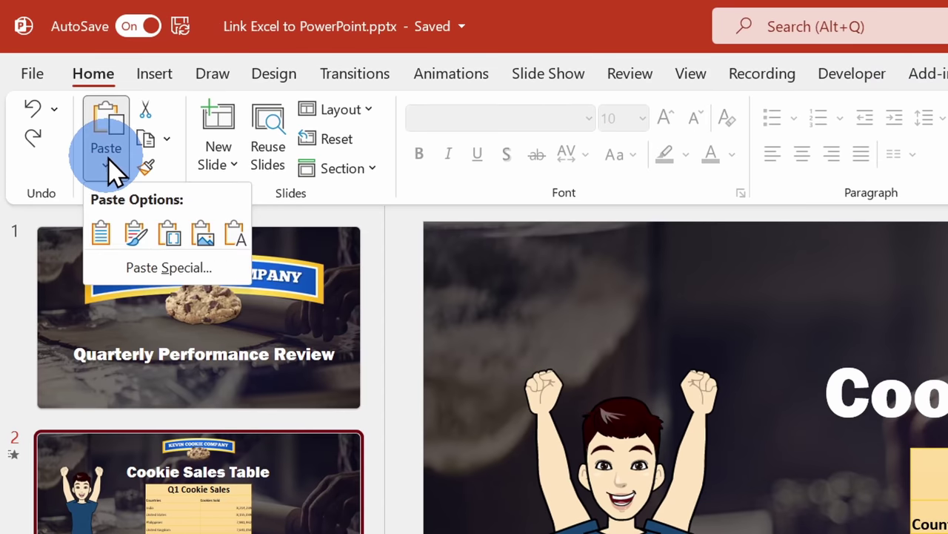
pyautogui.click(184, 270)
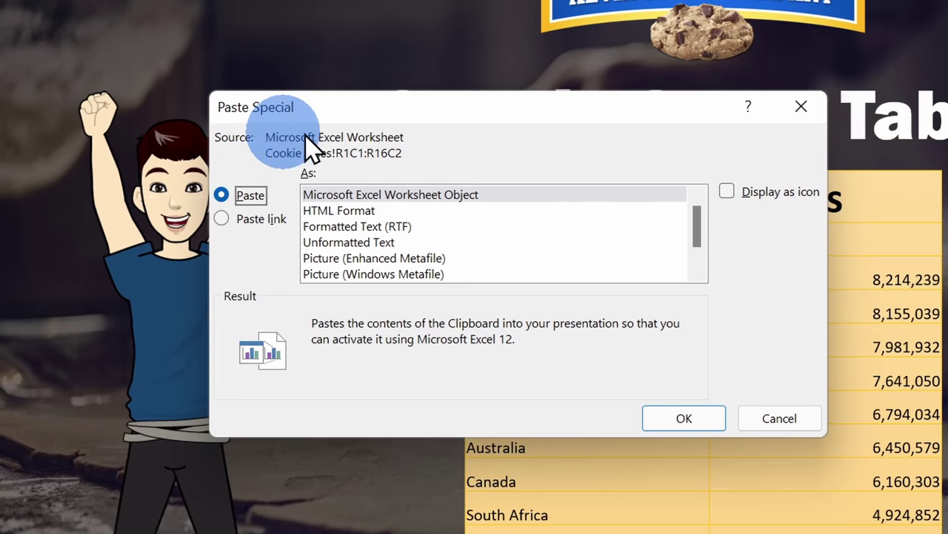
pyautogui.click(259, 219)
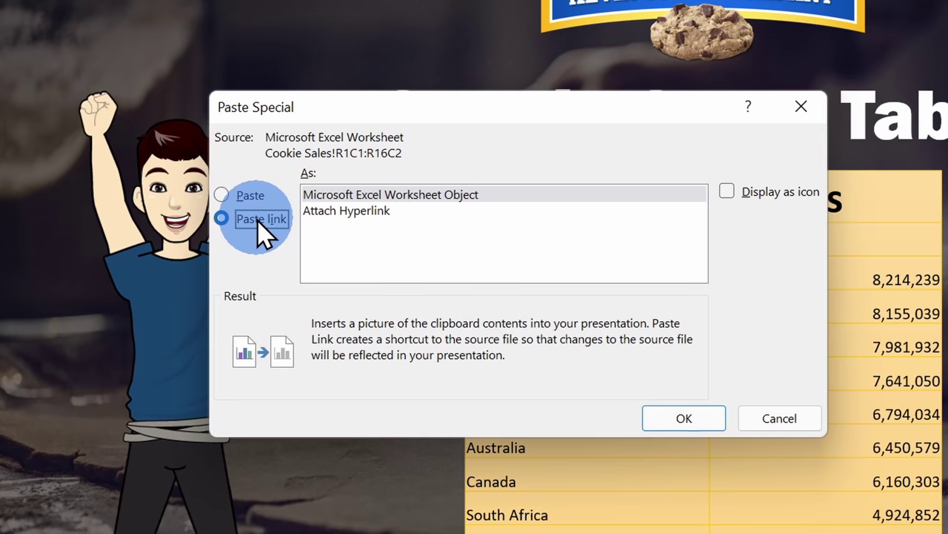
pyautogui.click(415, 196)
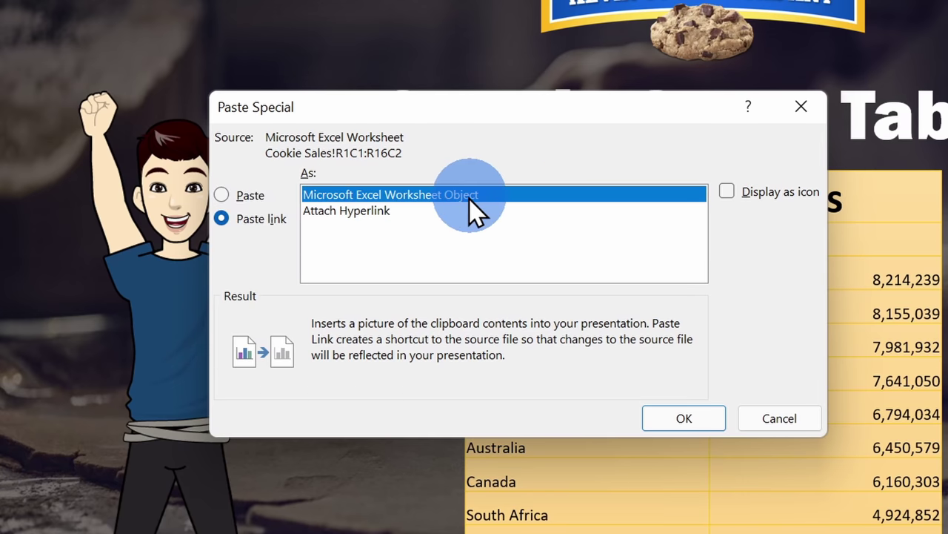
pyautogui.click(684, 419)
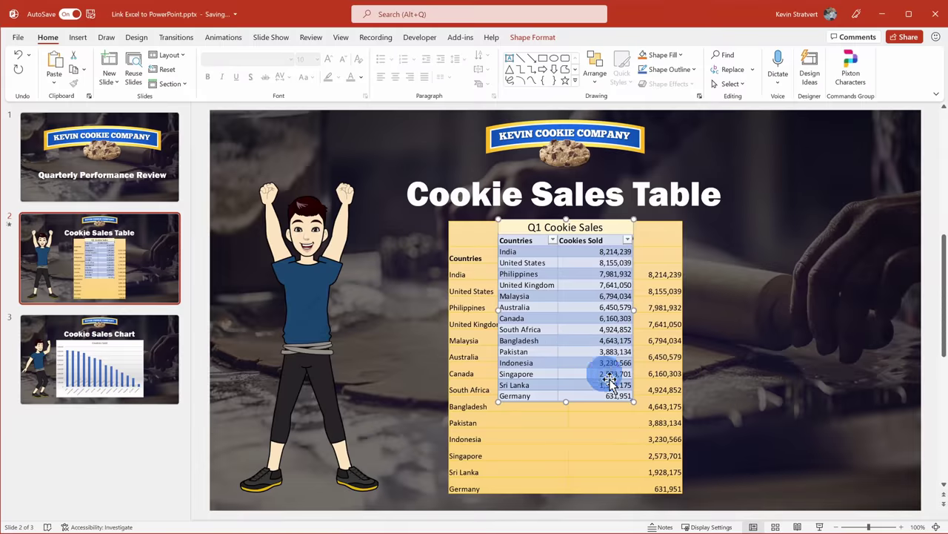
pyautogui.moveTo(636, 403); pyautogui.dragTo(709, 482)
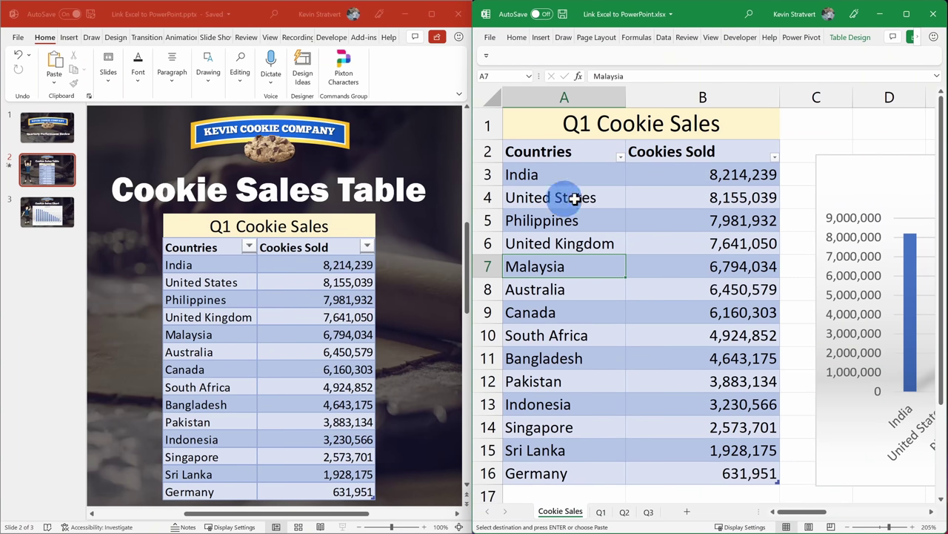
# Step: Change India's Q1 sales in B3 to 18,214,239
pyautogui.click(670, 175)
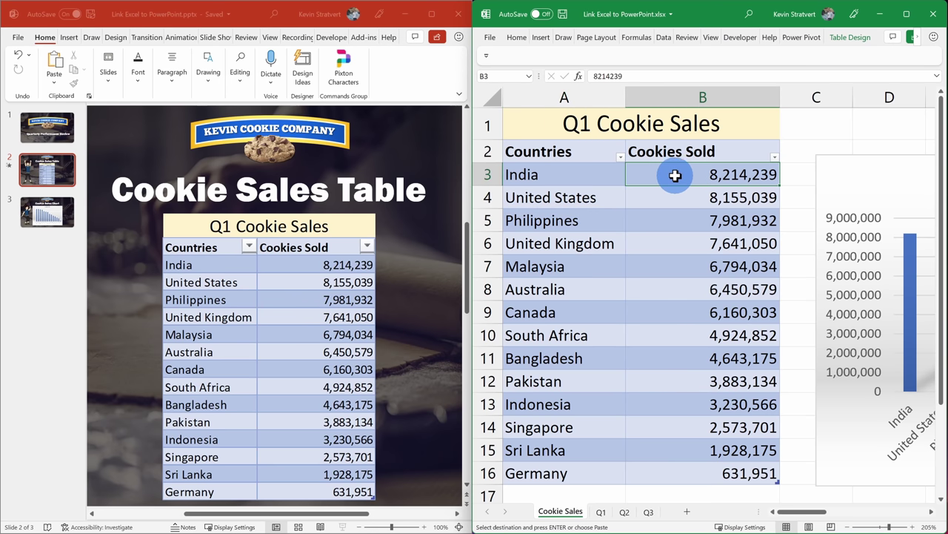
pyautogui.click(593, 76)
pyautogui.write('1')
pyautogui.press('Return')
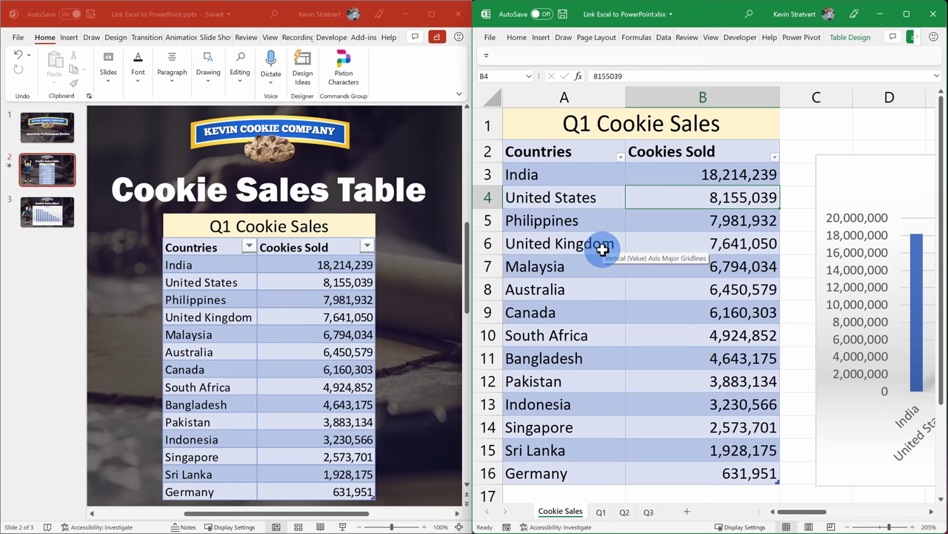
# Step: Copy the Q2 sheet's table and paste it at A1 of the Cookie Sales sheet
pyautogui.click(624, 512)
pyautogui.hotkey('ctrl', 'c')
pyautogui.click(549, 511)
pyautogui.click(560, 121)
pyautogui.hotkey('ctrl', 'v')
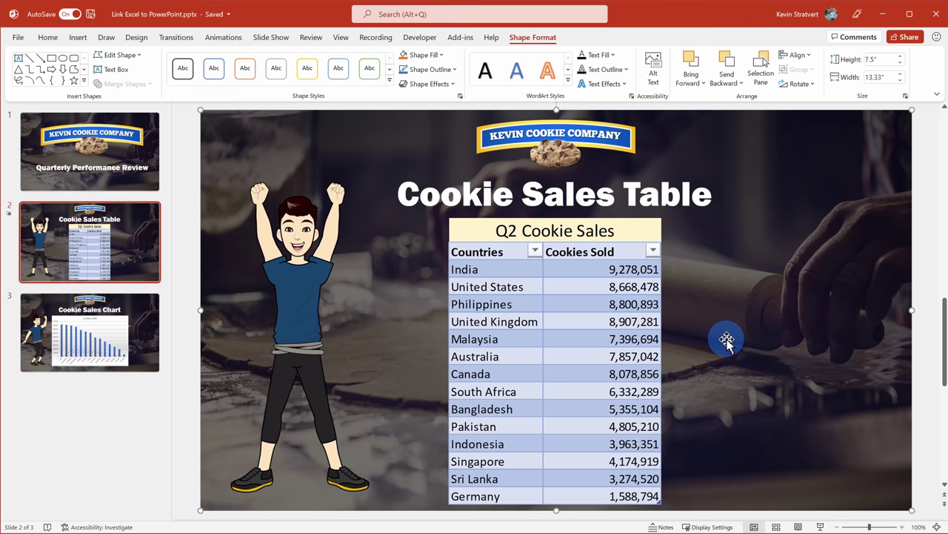
# Step: Double-click the linked Q2 Cookie Sales table on slide 2 to open its workbook in Excel
pyautogui.doubleClick(574, 334)
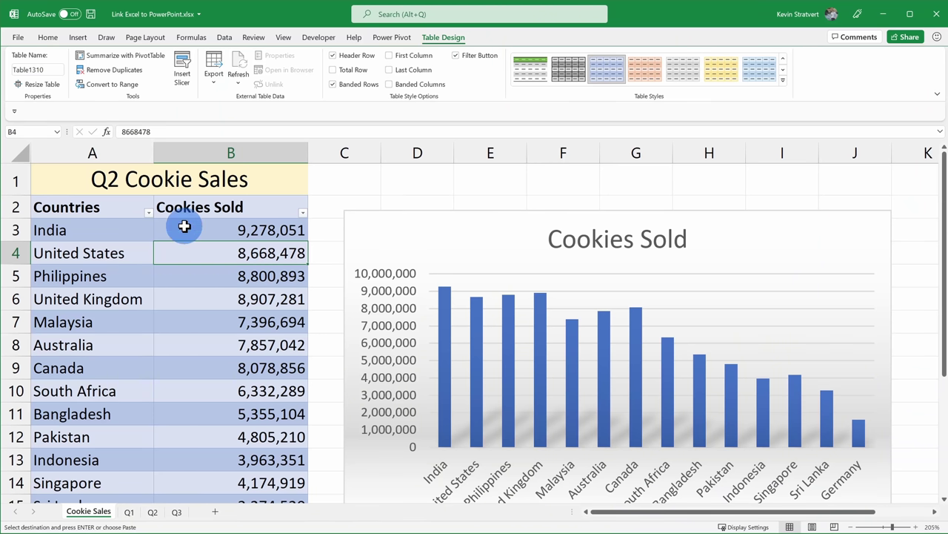
# Step: Apply Light Yellow Table Style Medium 26 to the table and select the Cookies Sold chart
pyautogui.click(722, 73)
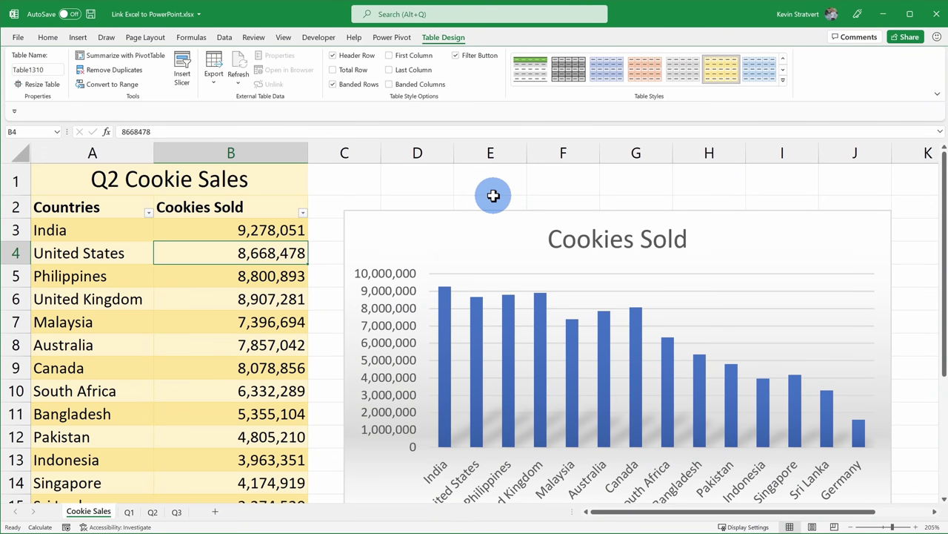
pyautogui.click(474, 226)
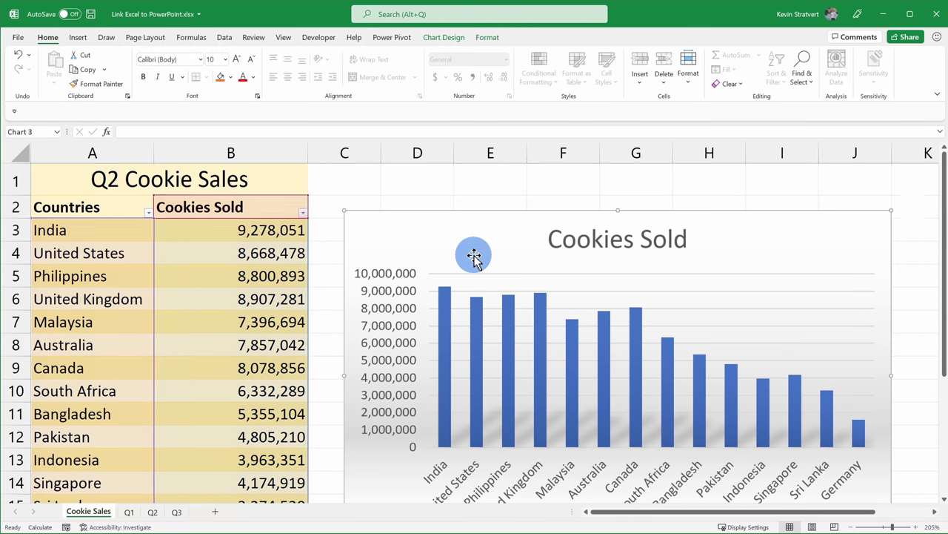
pyautogui.click(474, 255)
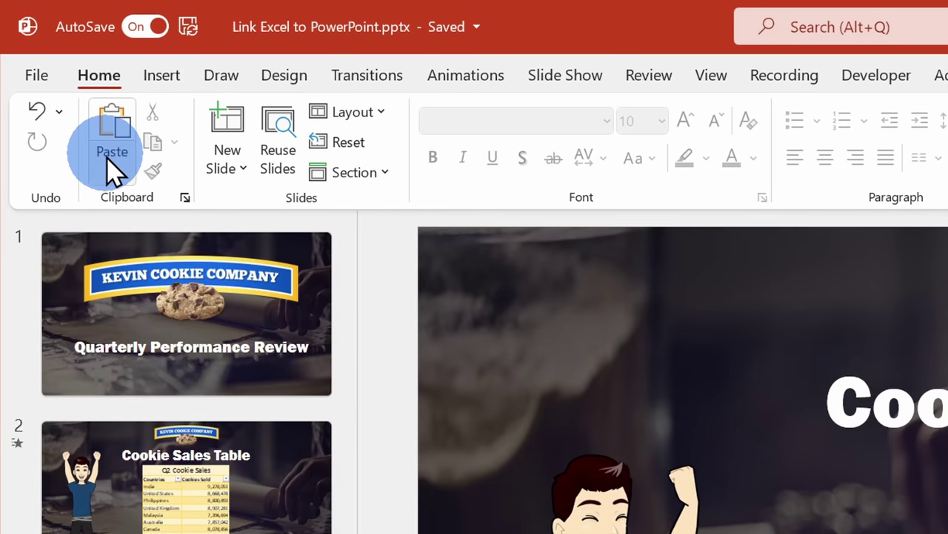
# Step: Paste the Cookies Sold chart on slide 3 with Keep Source Formatting & Link Data, then enlarge it
pyautogui.click(121, 162)
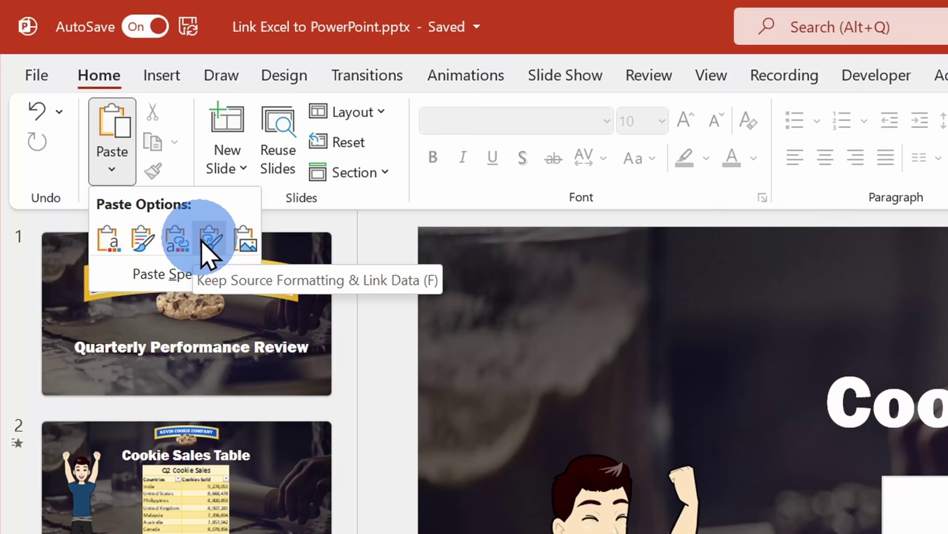
pyautogui.click(208, 239)
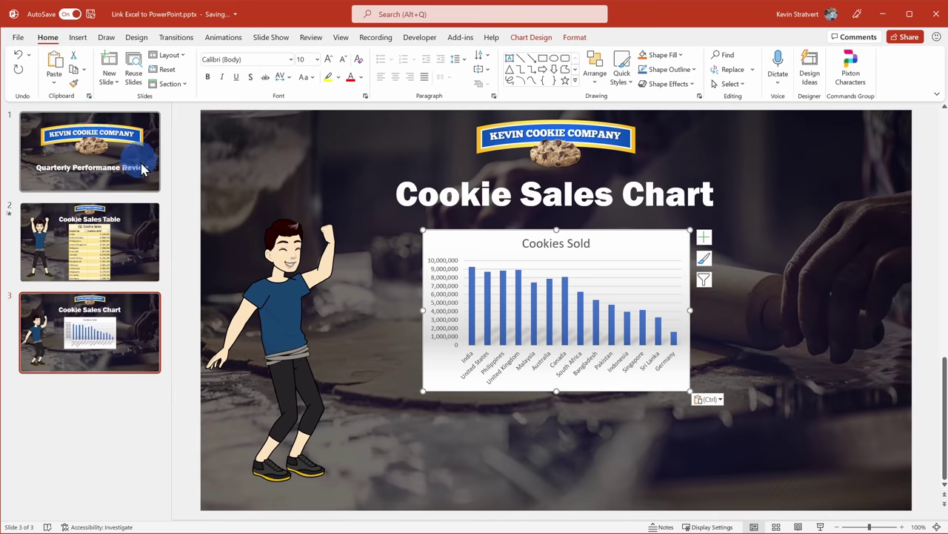
pyautogui.moveTo(688, 391); pyautogui.dragTo(769, 449)
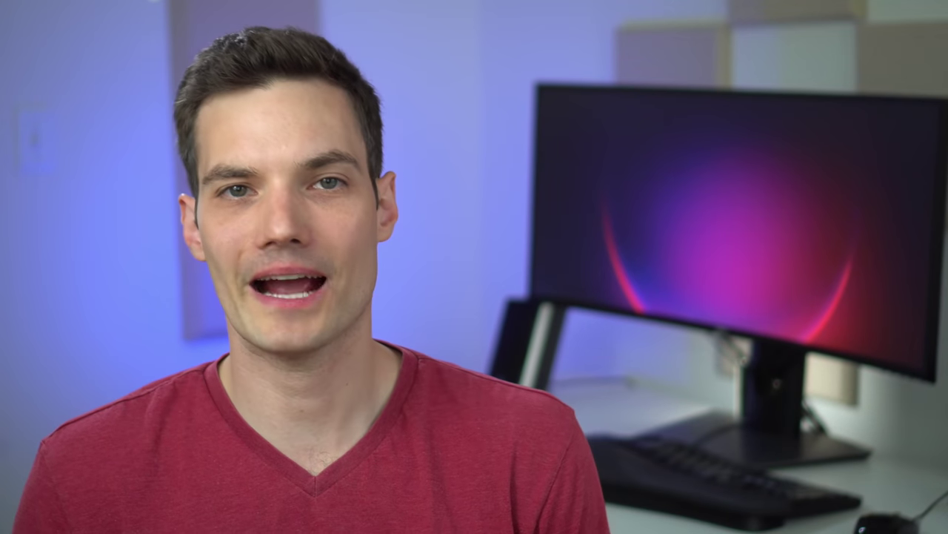
pyautogui.click(301, 287)
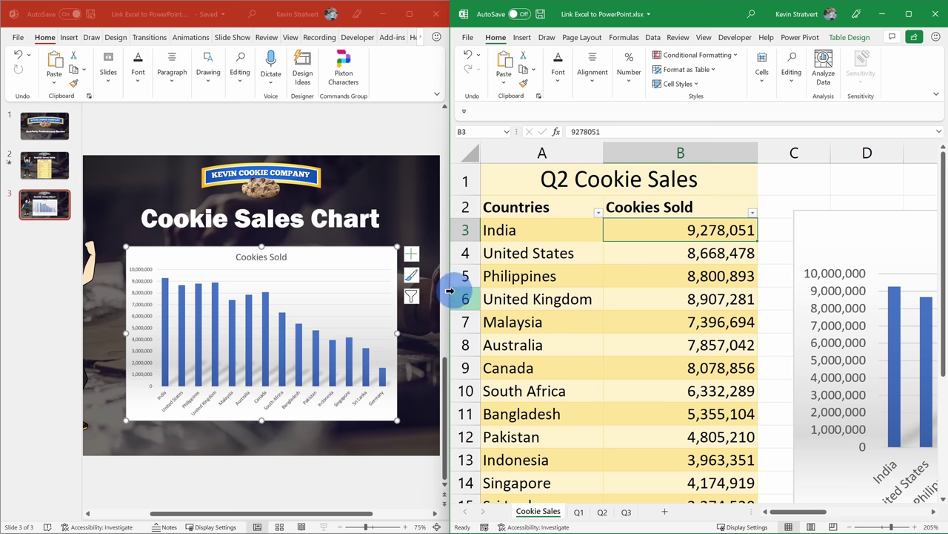
# Step: Change India's Q2 sales in B3 to 19,278,051, then return to PowerPoint
pyautogui.click(571, 131)
pyautogui.write('1')
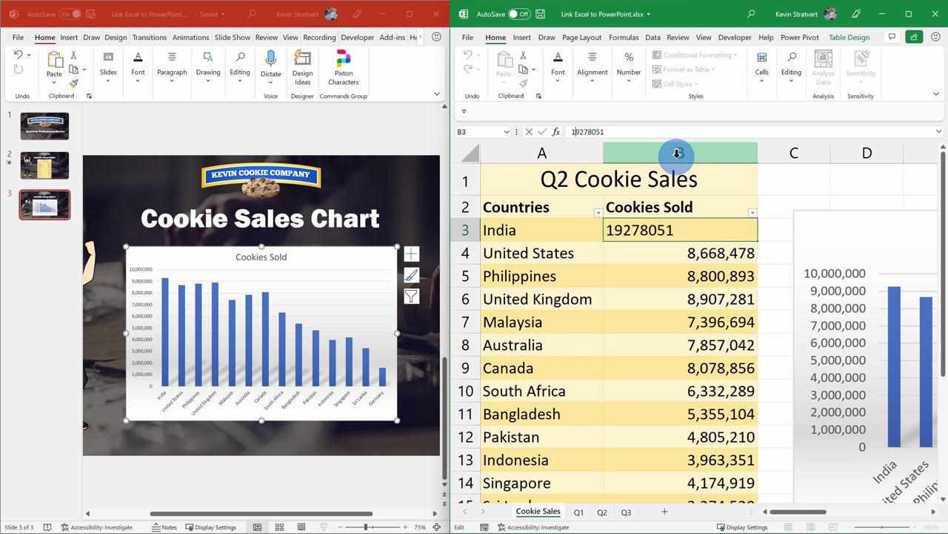
pyautogui.press('Return')
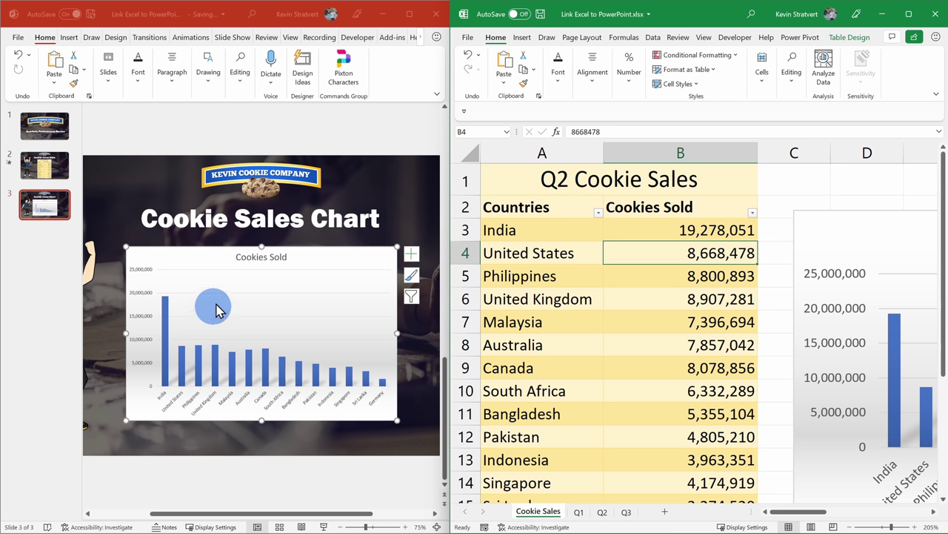
pyautogui.click(331, 264)
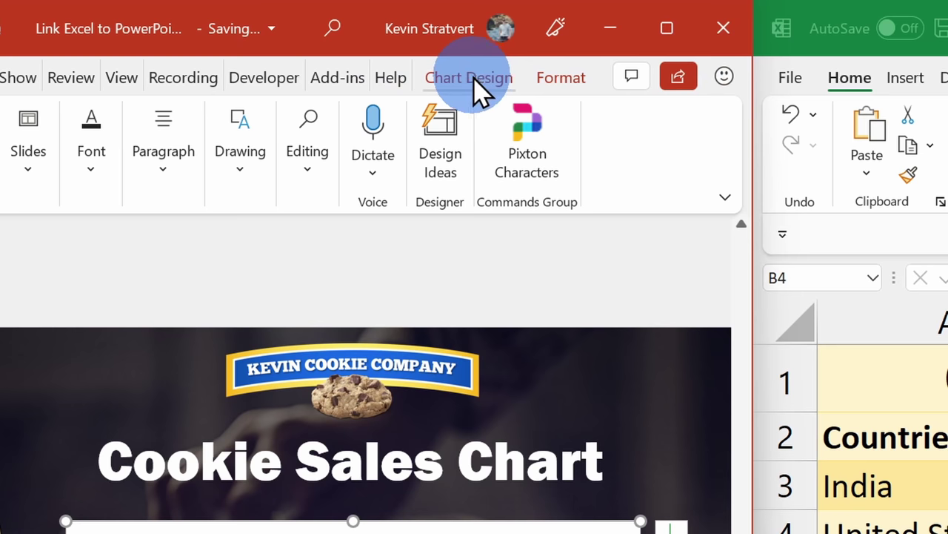
# Step: Use Edit Data on the slide 3 chart to open its source workbook in Excel
pyautogui.click(474, 81)
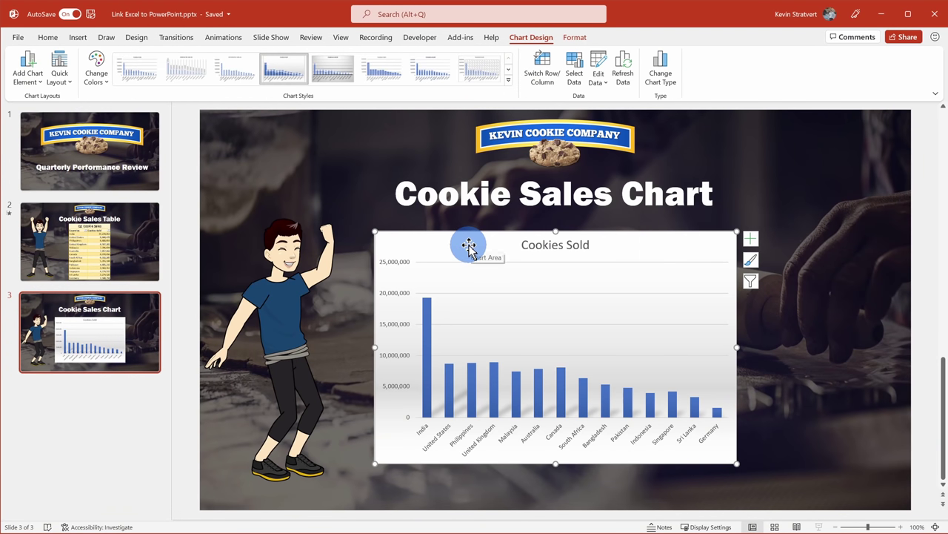
pyautogui.rightClick(469, 245)
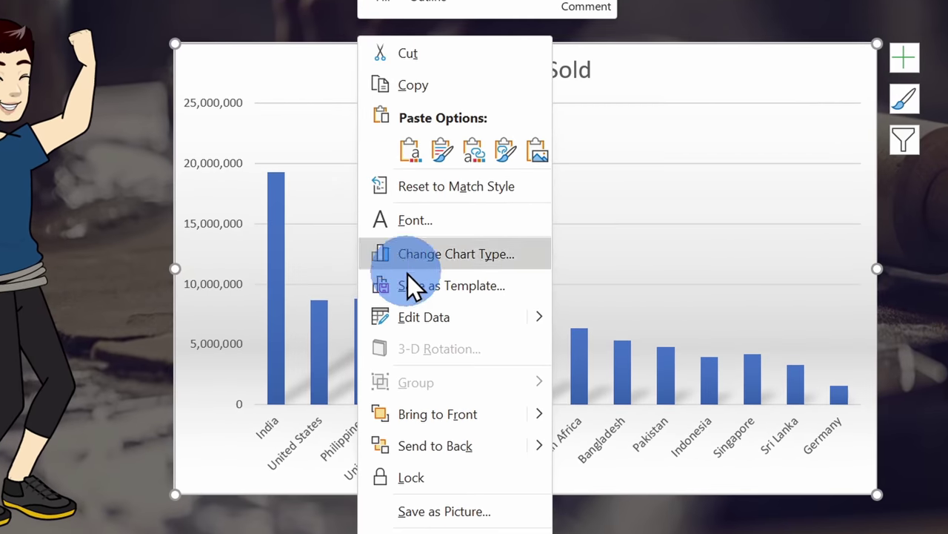
pyautogui.click(450, 320)
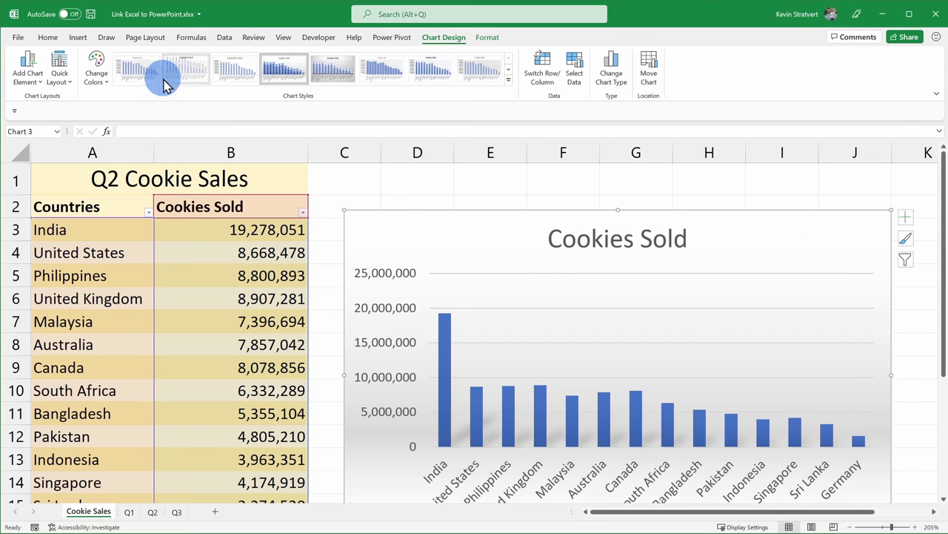
# Step: Apply the first style in Chart Styles to the Cookies Sold chart
pyautogui.click(137, 70)
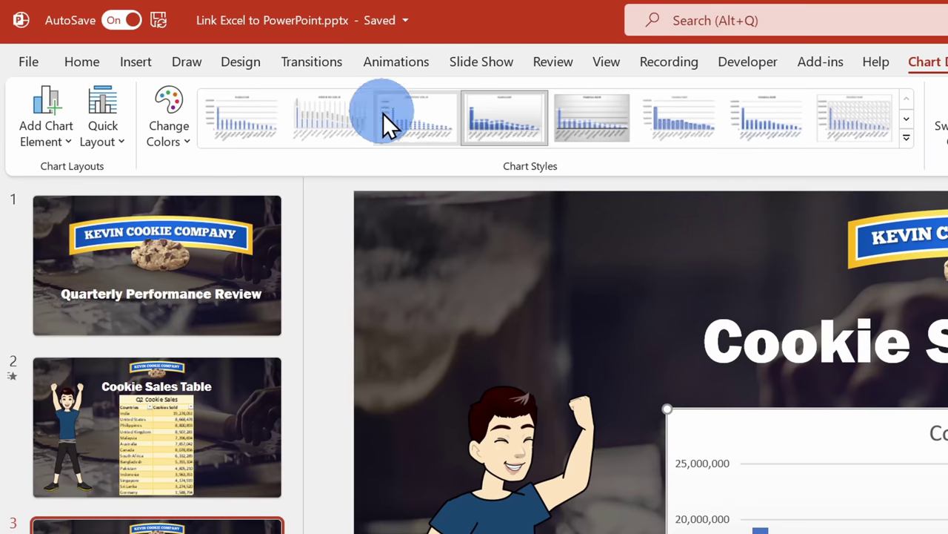
pyautogui.click(906, 138)
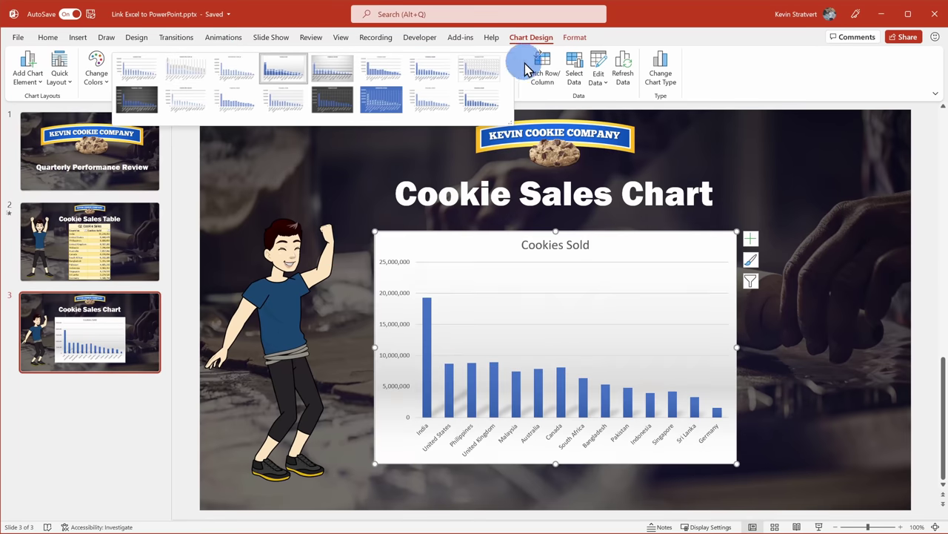
pyautogui.click(759, 174)
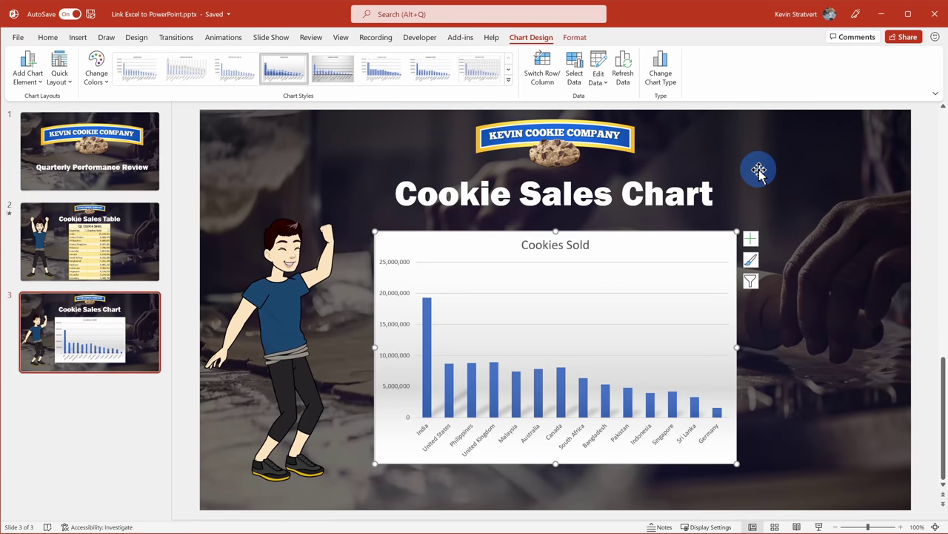